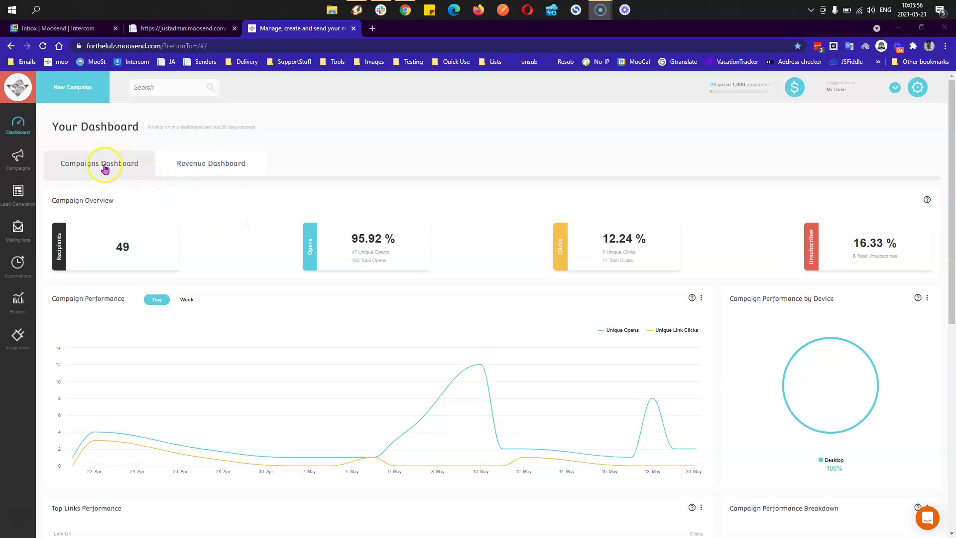
Flip to revenue statistics and back, then highlight the Campaign Overview and Campaign Performance headings and 30-day note.
{"action": "left_click", "coordinate": [187, 161]}
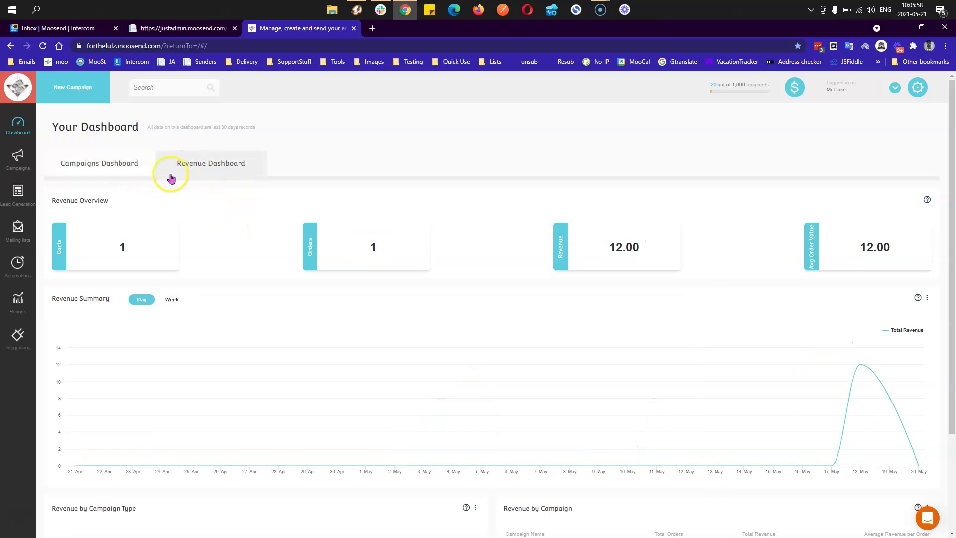
{"action": "left_click", "coordinate": [126, 163]}
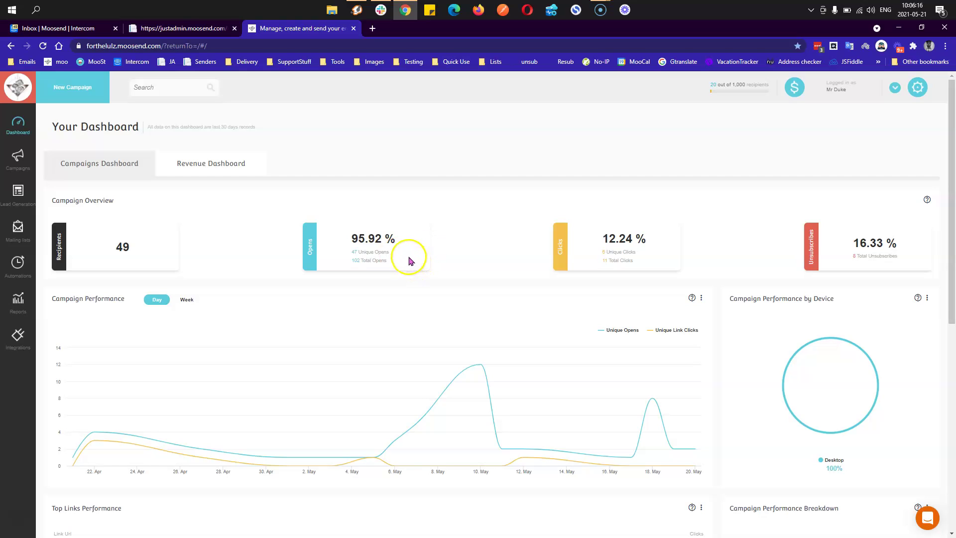
{"action": "double_click", "coordinate": [64, 201]}
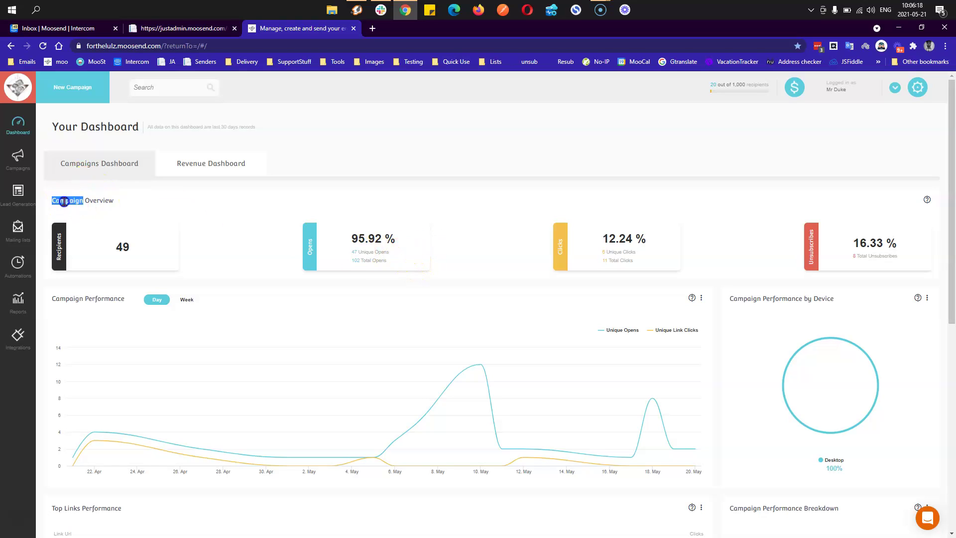
{"action": "triple_click", "coordinate": [64, 202]}
{"action": "left_click", "coordinate": [82, 298]}
{"action": "triple_click", "coordinate": [82, 297]}
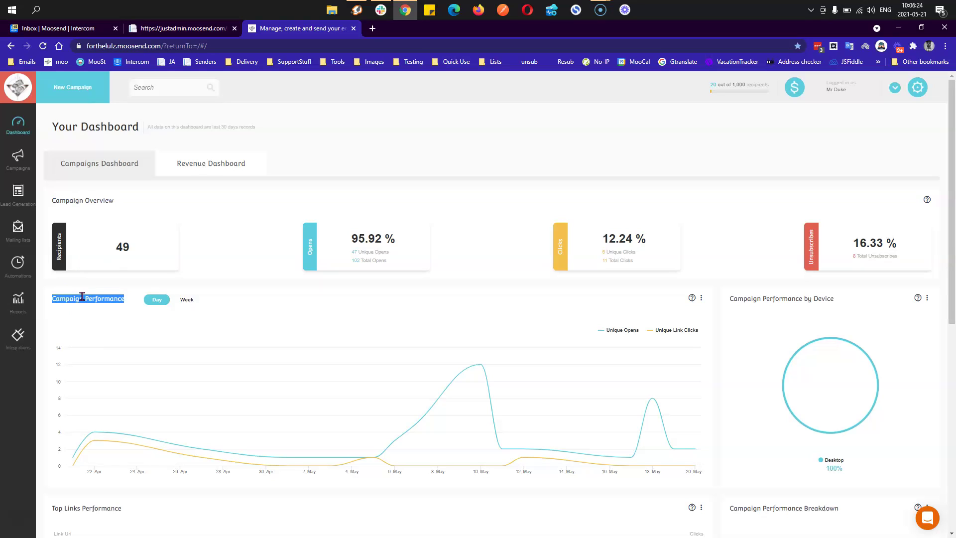
{"action": "triple_click", "coordinate": [166, 126]}
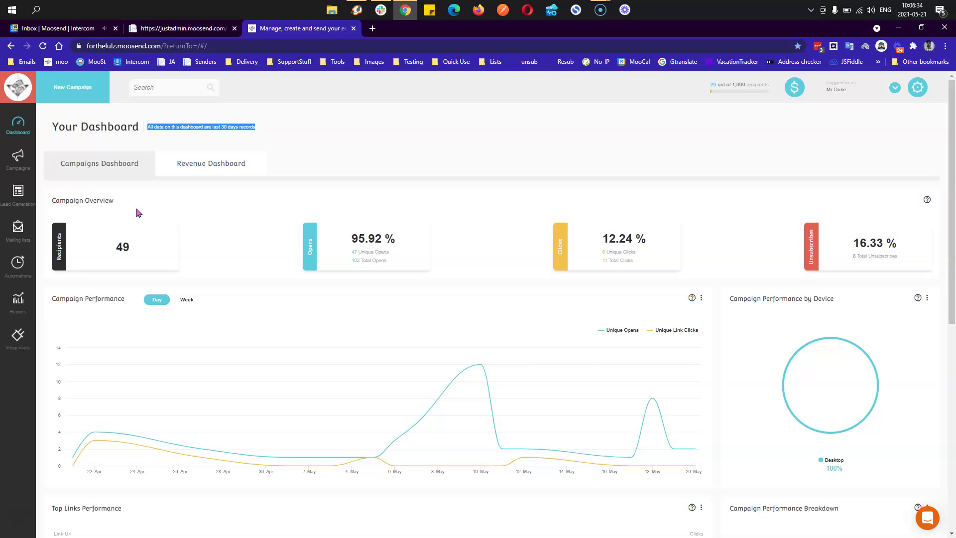
{"action": "triple_click", "coordinate": [69, 203]}
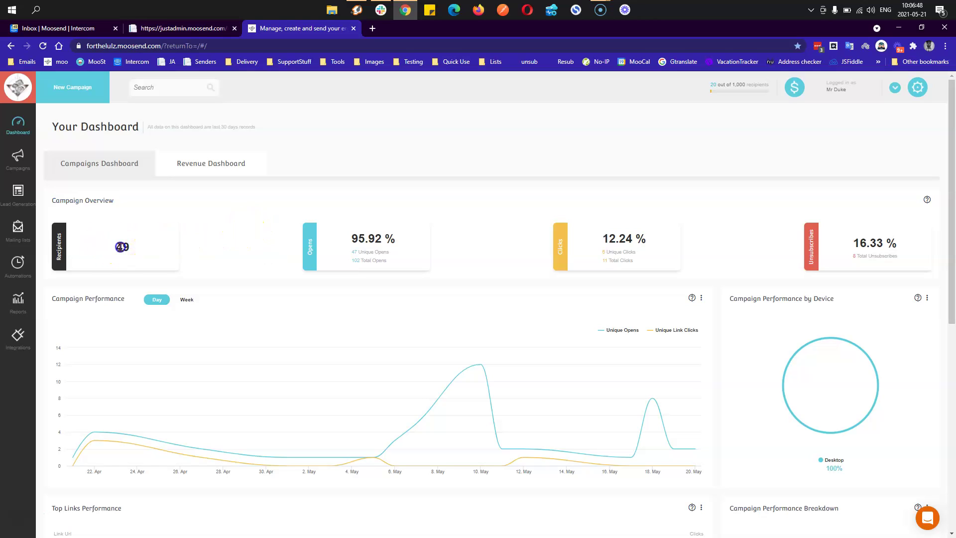
Highlight the overview figures: 49 recipients, 95.92 % opens, 12.24 % clicks and 16.33 % unsubscribes.
{"action": "double_click", "coordinate": [122, 246]}
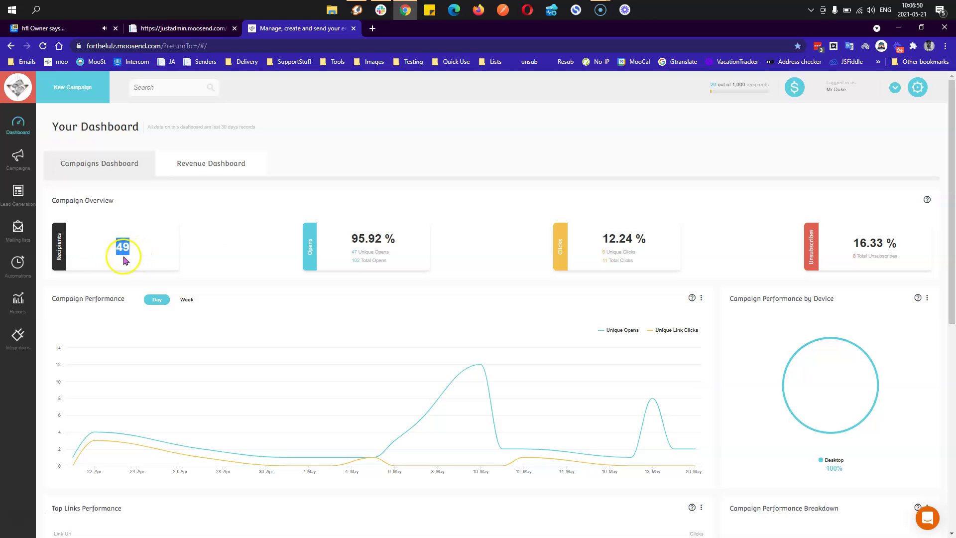
{"action": "triple_click", "coordinate": [363, 239]}
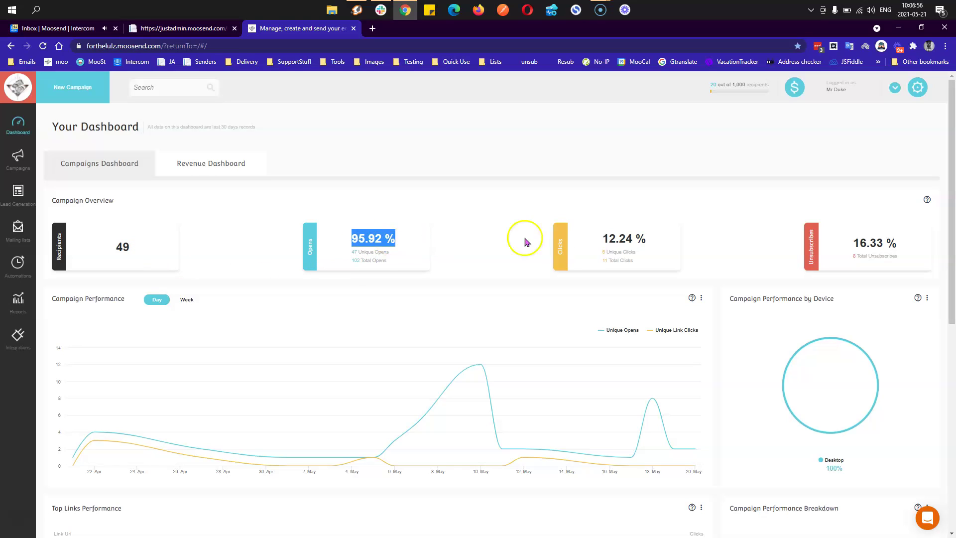
{"action": "left_click", "coordinate": [617, 239]}
{"action": "triple_click", "coordinate": [617, 239]}
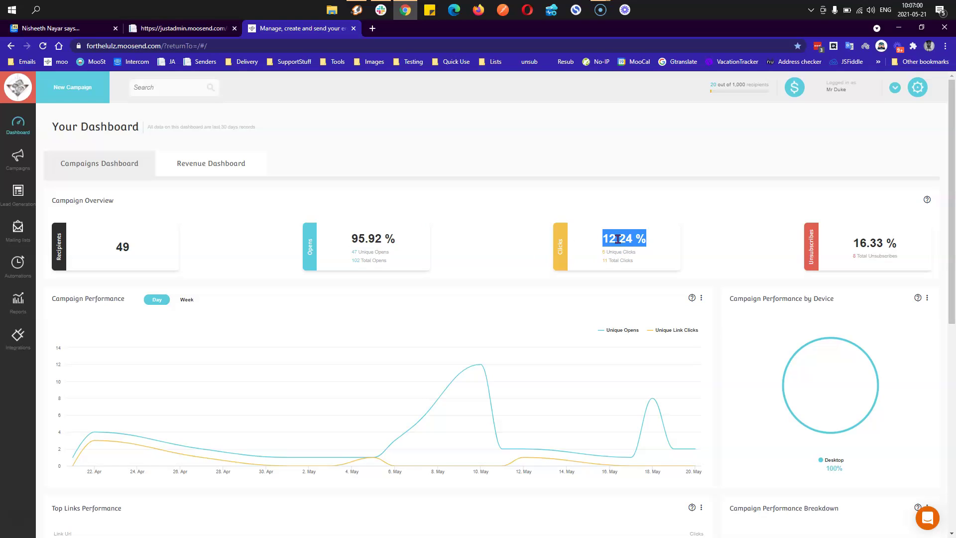
{"action": "triple_click", "coordinate": [869, 243]}
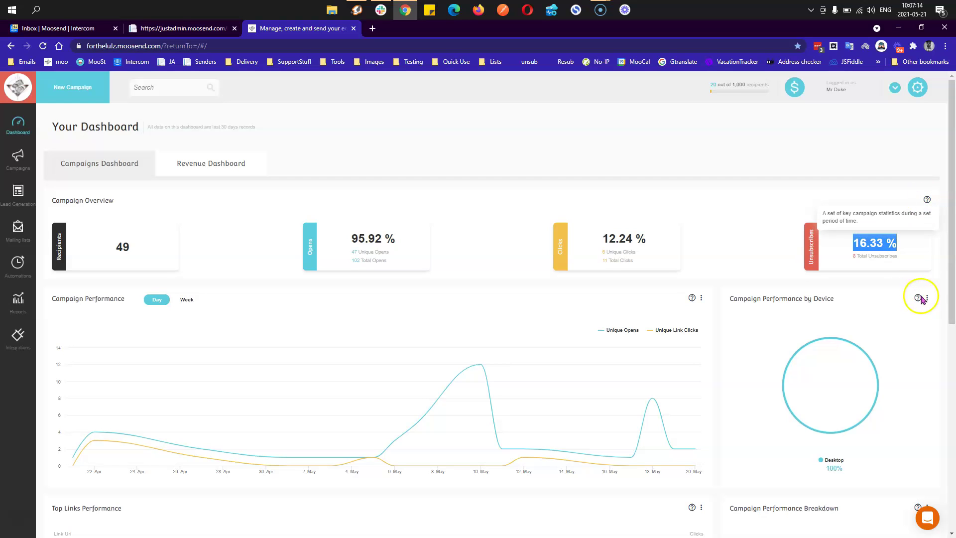
{"action": "scroll", "coordinate": [635, 363], "scroll_direction": "down", "scroll_amount": 5}
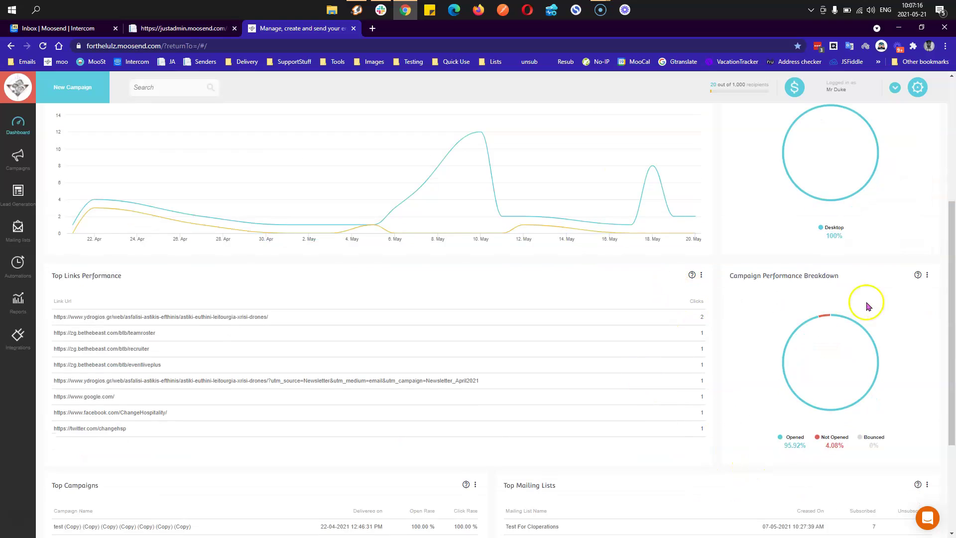
{"action": "scroll", "coordinate": [726, 392], "scroll_direction": "down", "scroll_amount": 3}
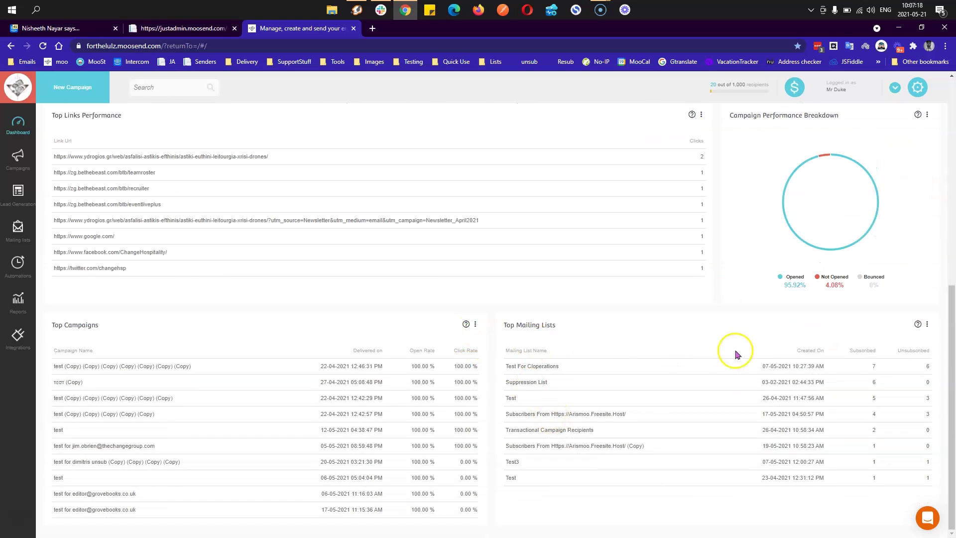
{"action": "scroll", "coordinate": [732, 351], "scroll_direction": "up", "scroll_amount": 5}
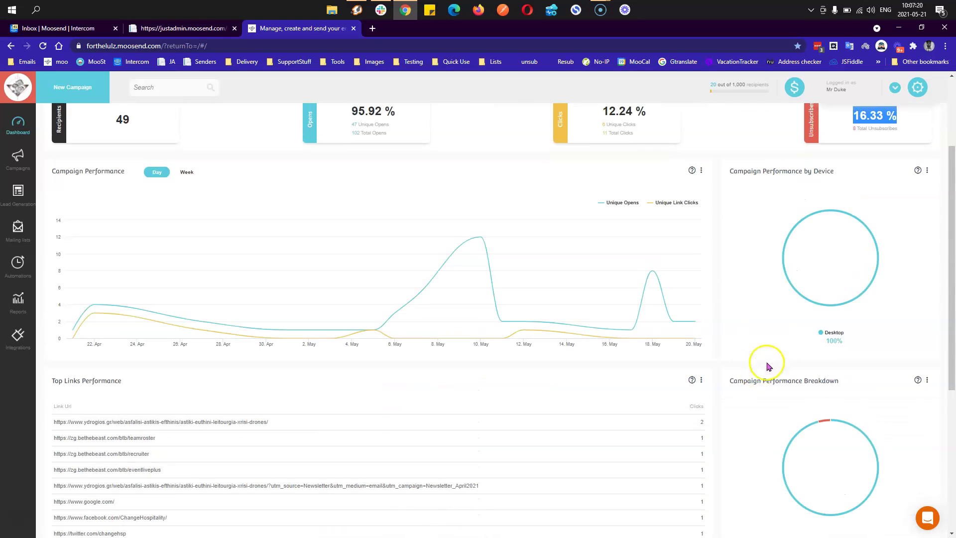
{"action": "scroll", "coordinate": [777, 322], "scroll_direction": "up", "scroll_amount": 3}
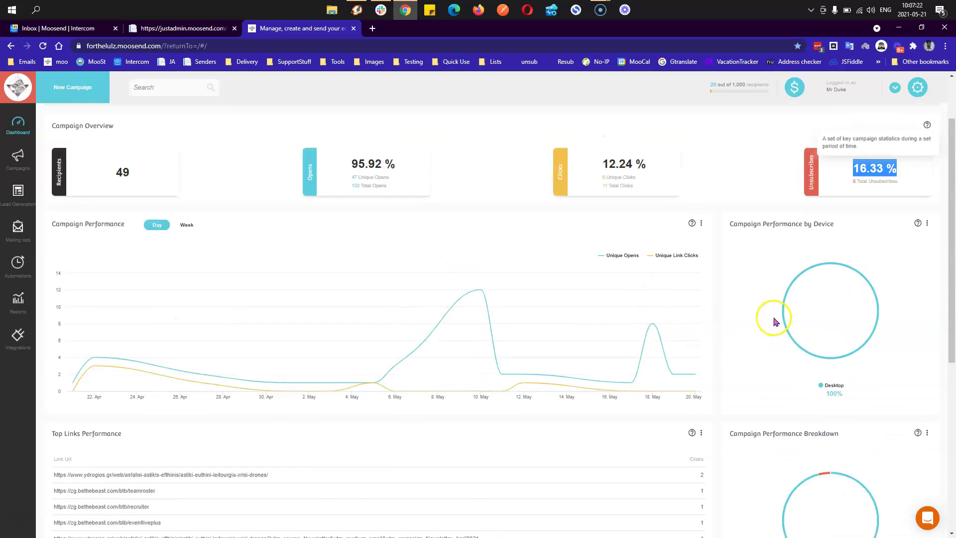
{"action": "mouse_move", "coordinate": [926, 202]}
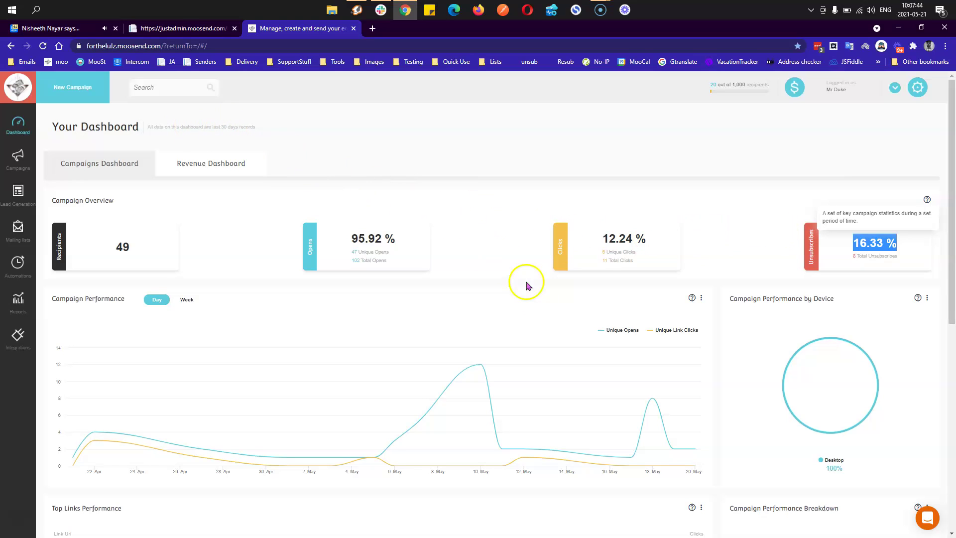
Highlight the Top Links Performance heading, check its help, and choose Download PDF from its menu.
{"action": "scroll", "coordinate": [600, 338], "scroll_direction": "down", "scroll_amount": 3}
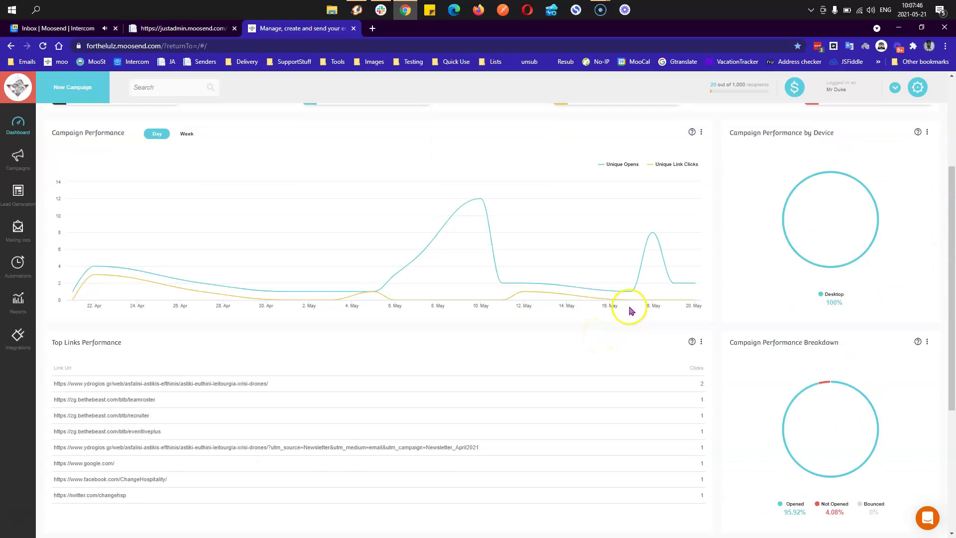
{"action": "scroll", "coordinate": [571, 333], "scroll_direction": "down", "scroll_amount": 1}
{"action": "scroll", "coordinate": [572, 332], "scroll_direction": "down", "scroll_amount": 1}
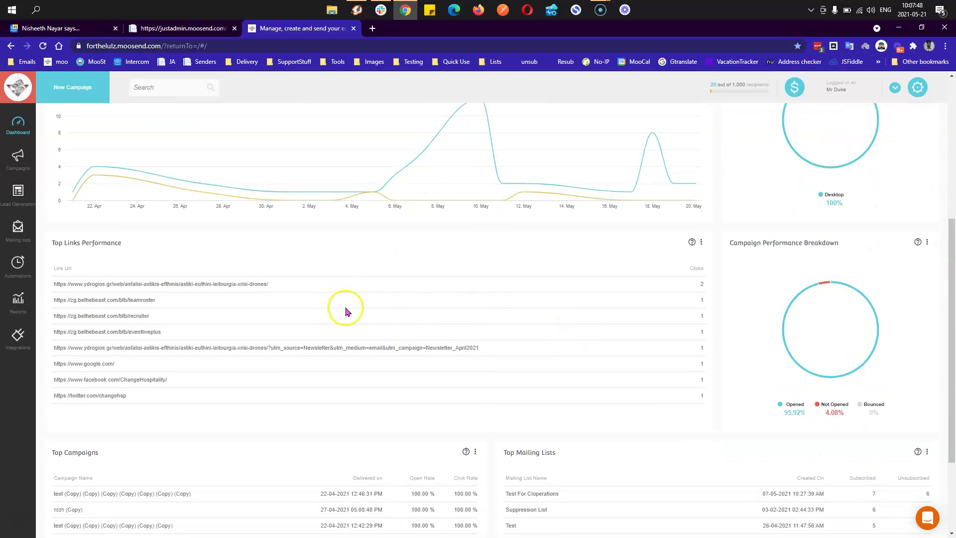
{"action": "triple_click", "coordinate": [84, 243]}
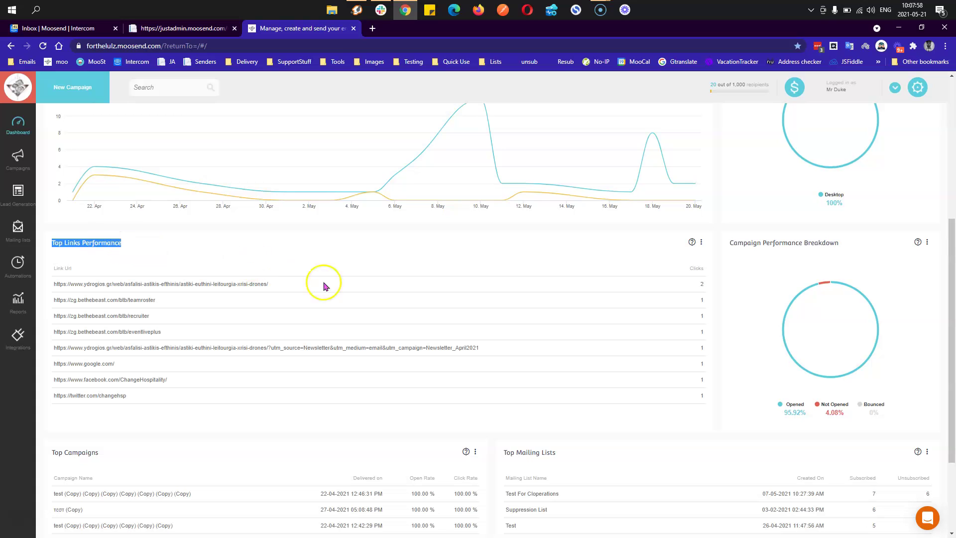
{"action": "mouse_move", "coordinate": [691, 248]}
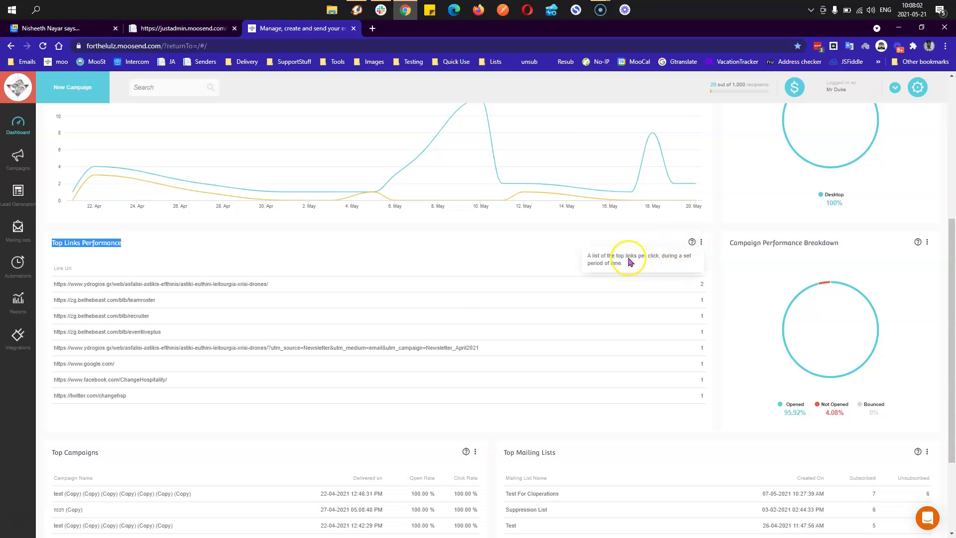
{"action": "left_click", "coordinate": [703, 246]}
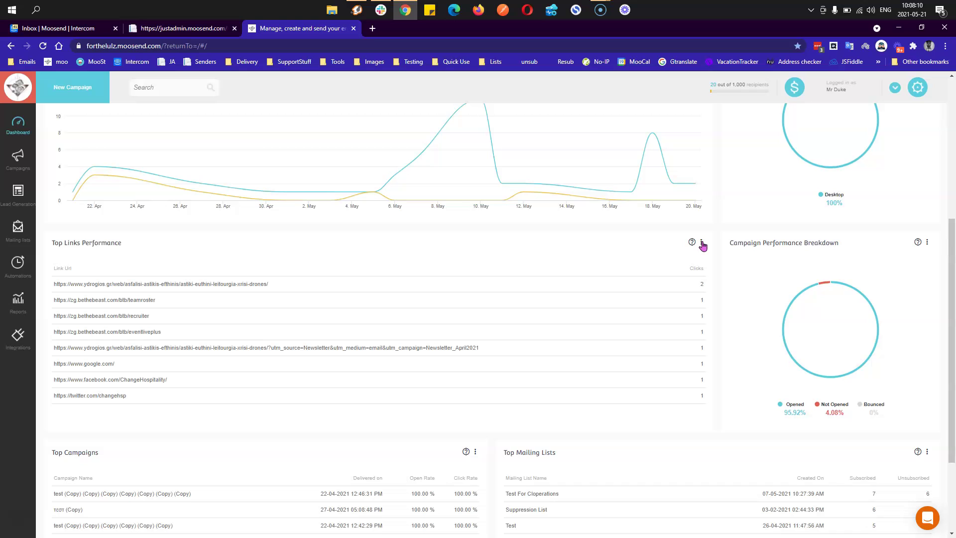
{"action": "left_click", "coordinate": [702, 243]}
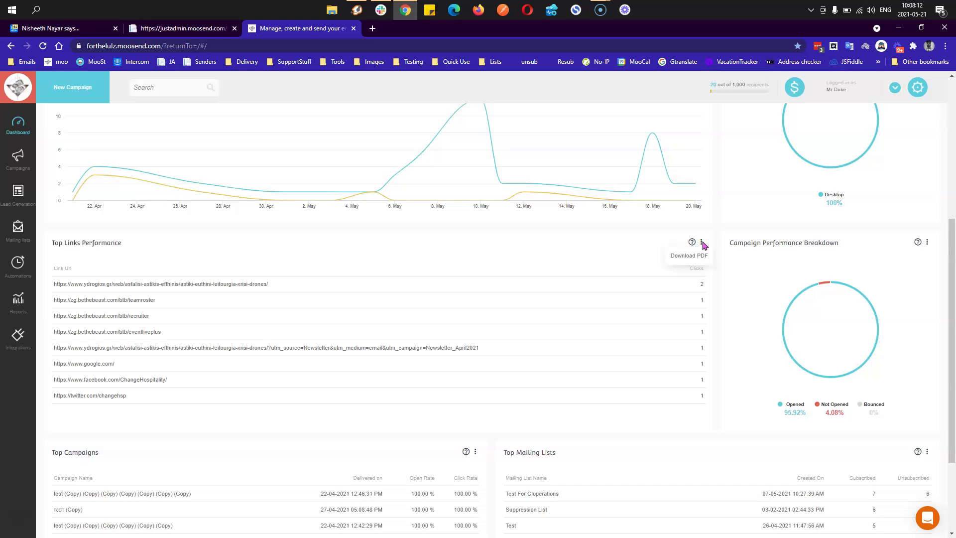
{"action": "left_click", "coordinate": [691, 255]}
{"action": "scroll", "coordinate": [532, 316], "scroll_direction": "down", "scroll_amount": 3}
{"action": "left_click", "coordinate": [512, 339]}
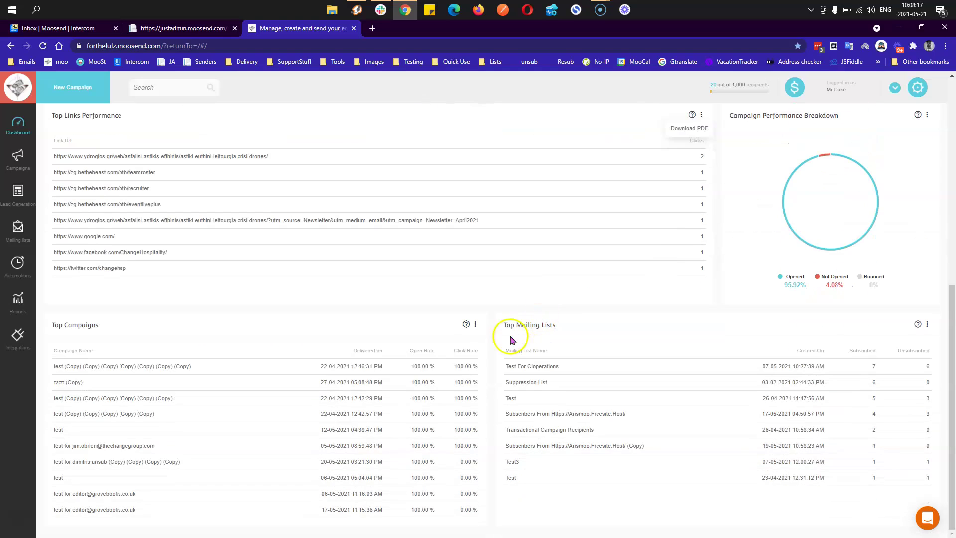
Open the Top Campaigns options menu, highlight its heading, and scroll back to the page top.
{"action": "left_click", "coordinate": [475, 326]}
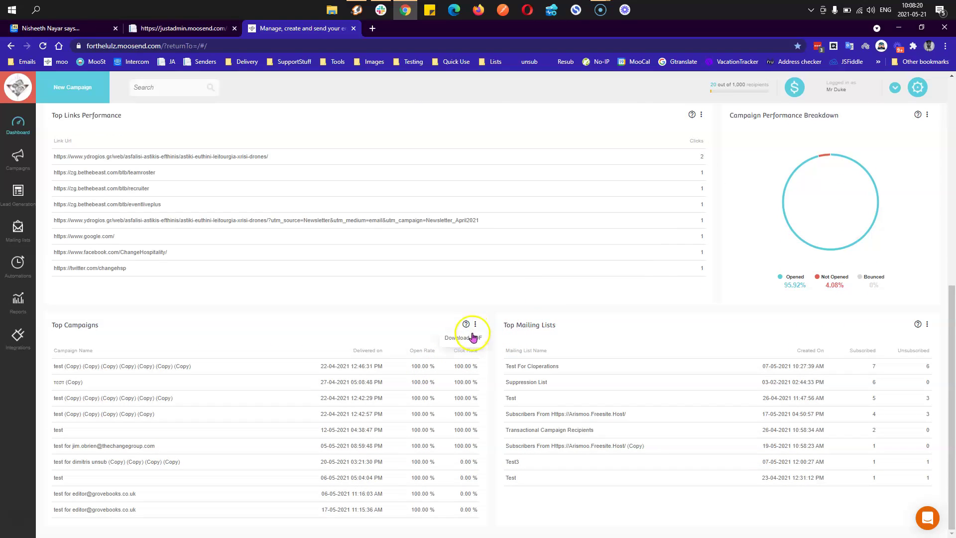
{"action": "triple_click", "coordinate": [67, 326]}
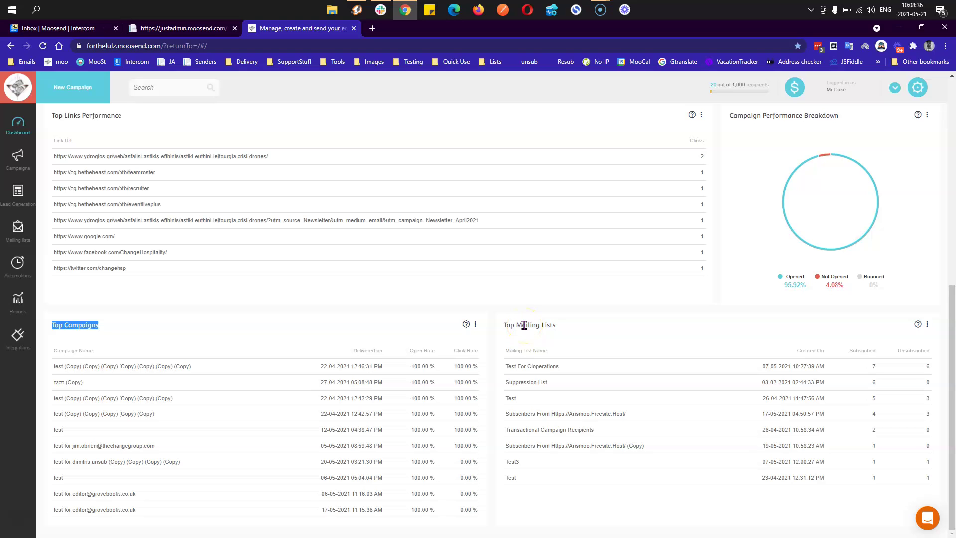
{"action": "scroll", "coordinate": [524, 325], "scroll_direction": "up", "scroll_amount": 8}
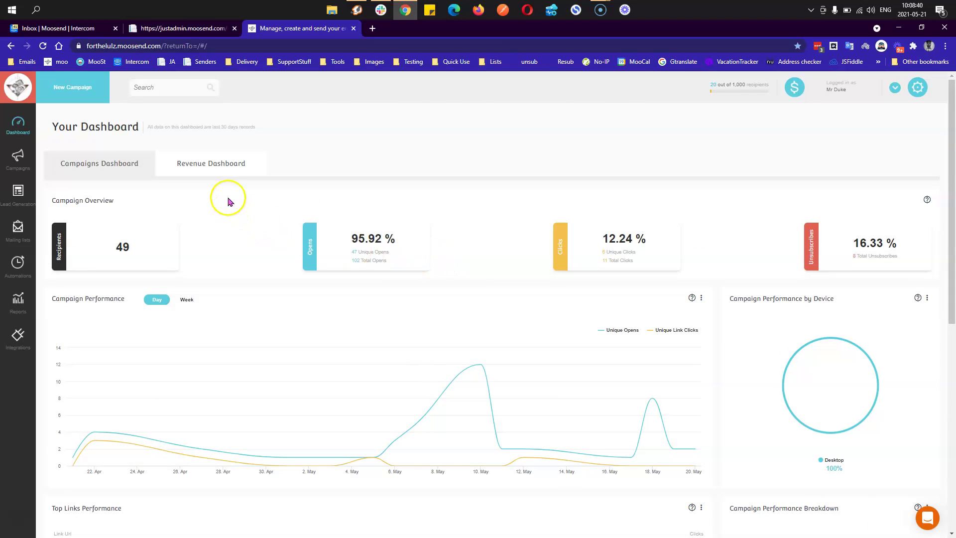
Open the Revenue Dashboard showing 1 cart, 1 order and 12.00 revenue and average order value.
{"action": "left_click", "coordinate": [215, 168]}
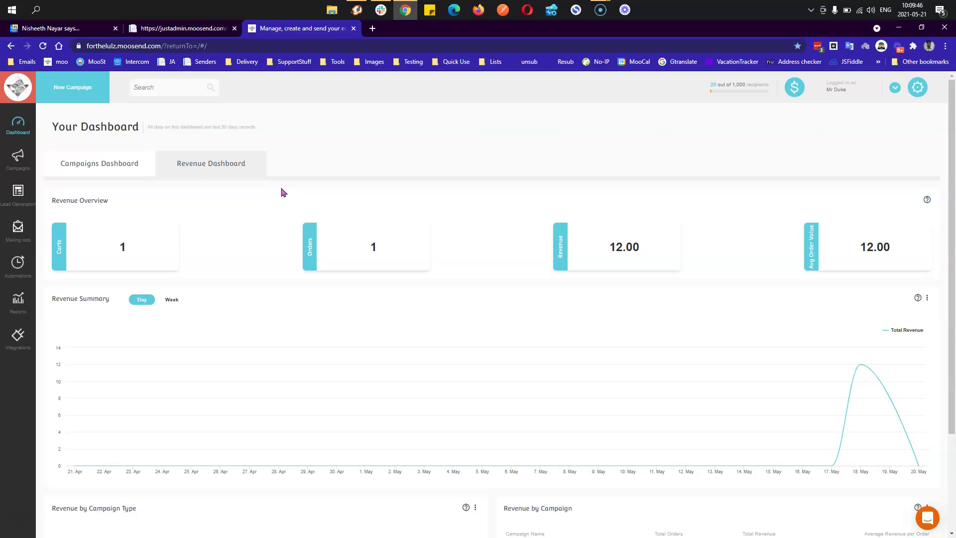
{"action": "scroll", "coordinate": [290, 199], "scroll_direction": "down", "scroll_amount": 3}
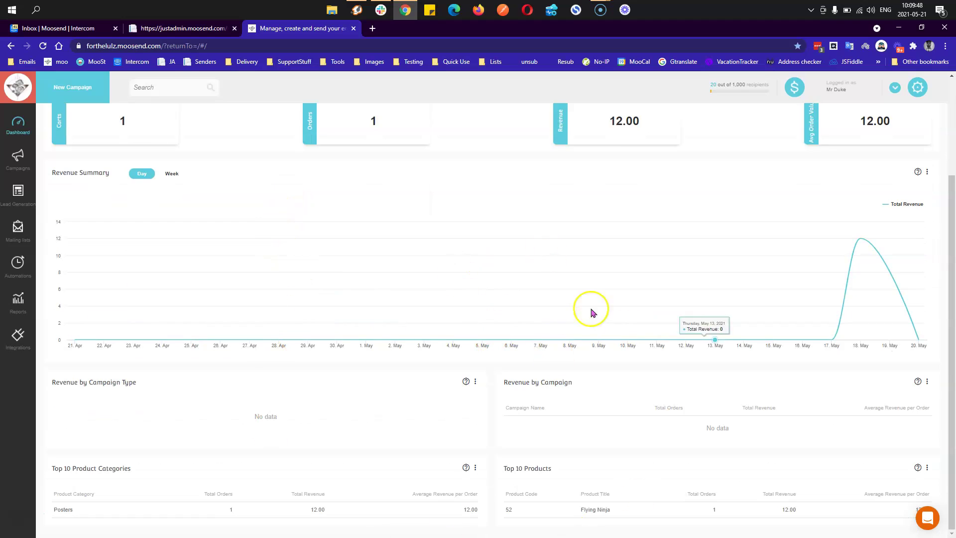
{"action": "scroll", "coordinate": [426, 295], "scroll_direction": "up", "scroll_amount": 1}
{"action": "scroll", "coordinate": [425, 294], "scroll_direction": "up", "scroll_amount": 1}
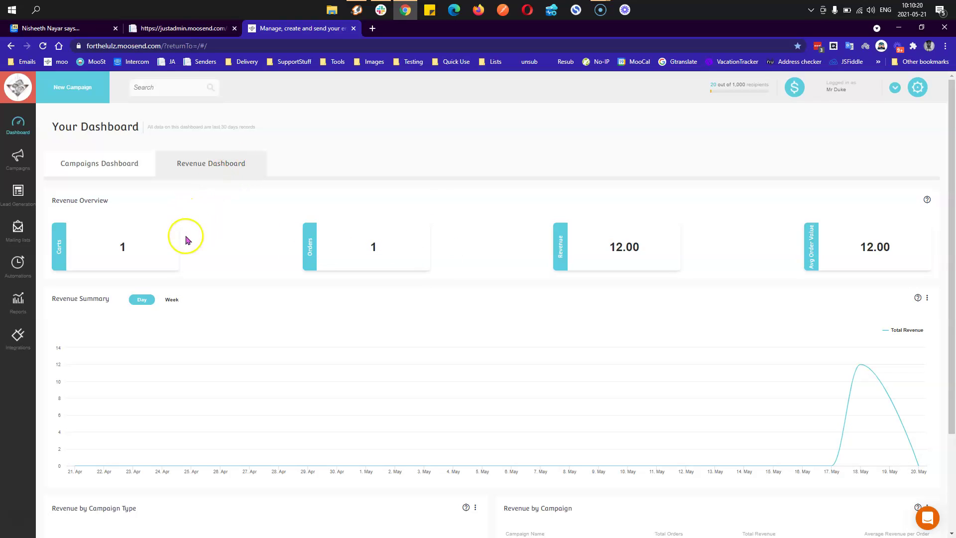
{"action": "triple_click", "coordinate": [74, 201]}
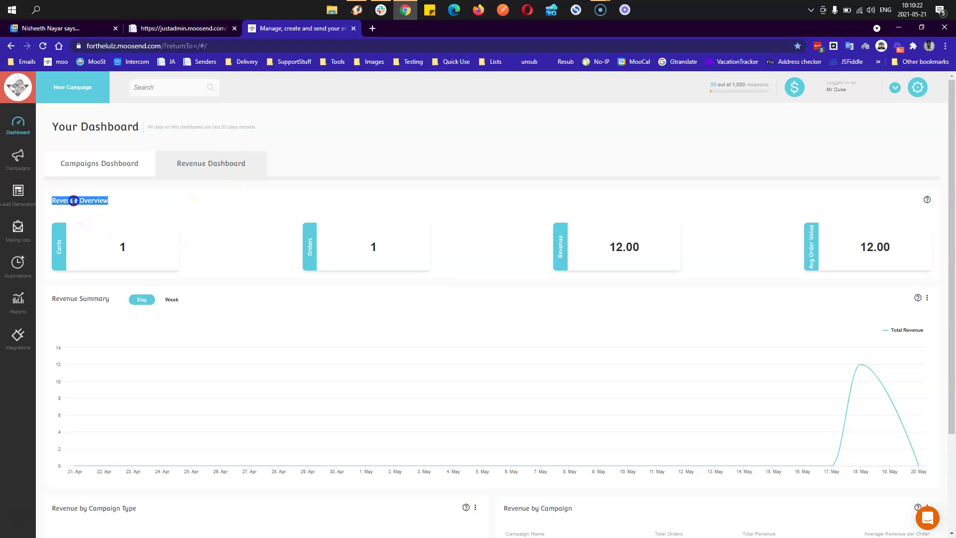
{"action": "left_click", "coordinate": [172, 125]}
{"action": "triple_click", "coordinate": [172, 125]}
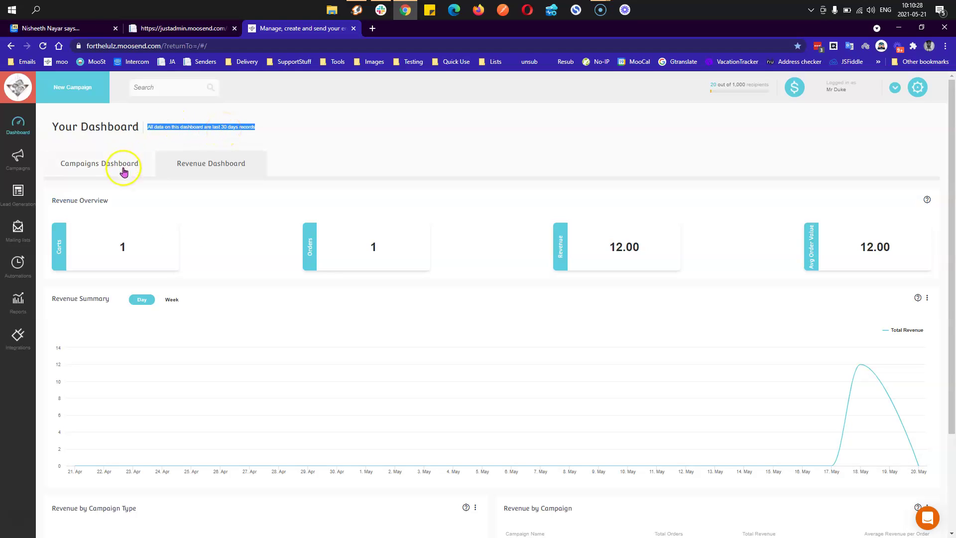
{"action": "triple_click", "coordinate": [98, 201]}
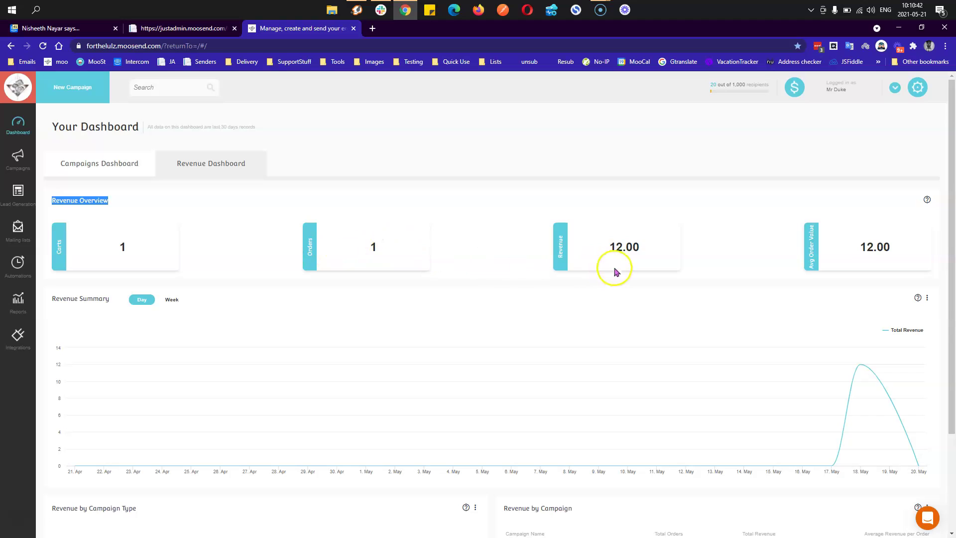
{"action": "double_click", "coordinate": [621, 248]}
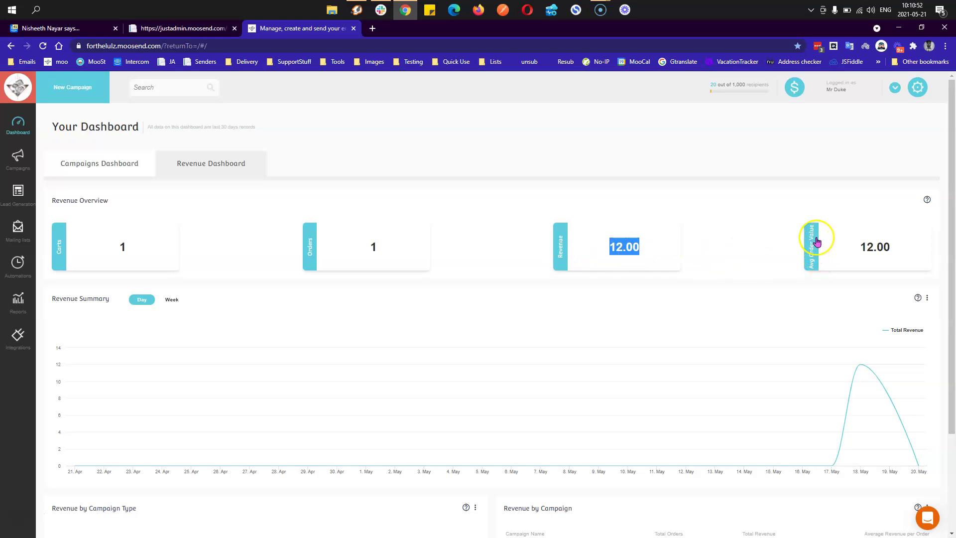
{"action": "double_click", "coordinate": [871, 246]}
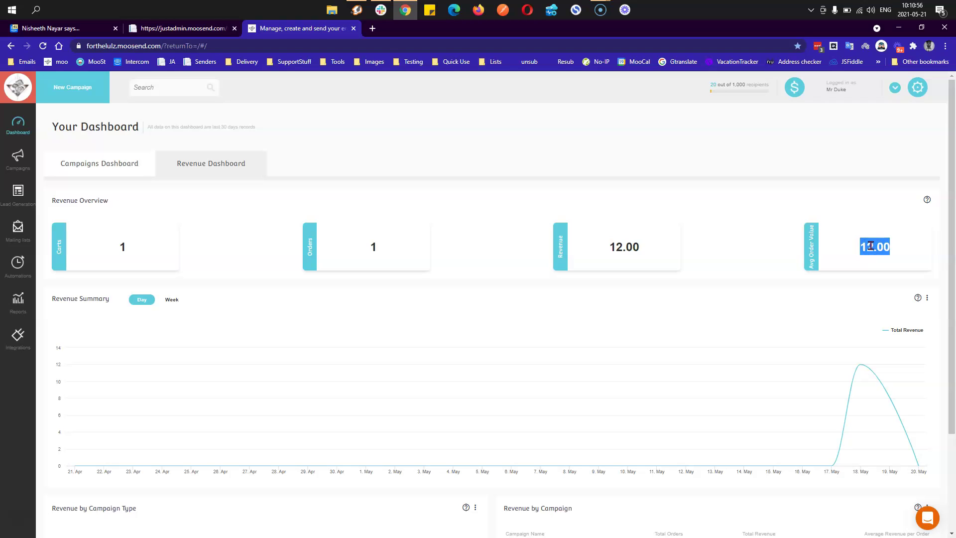
{"action": "left_click", "coordinate": [926, 200]}
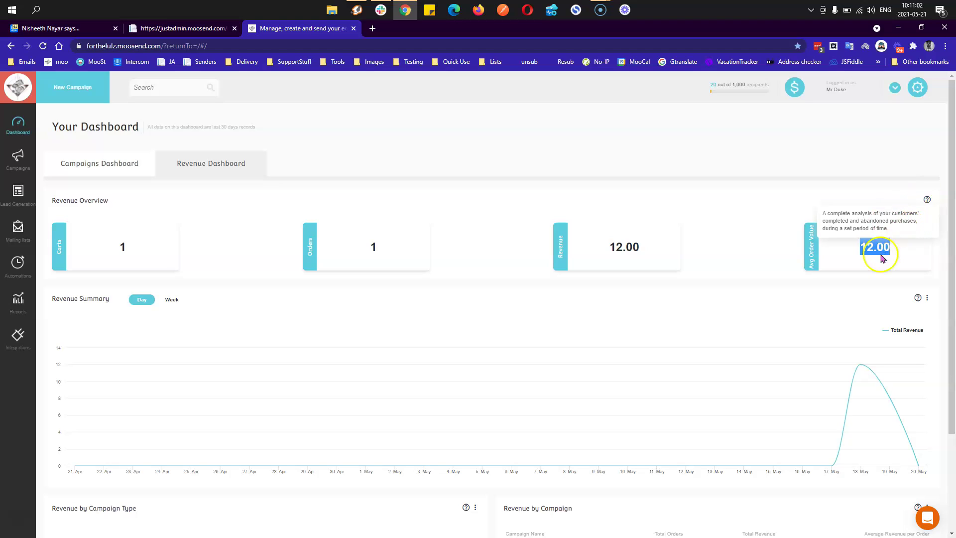
{"action": "left_click", "coordinate": [666, 228]}
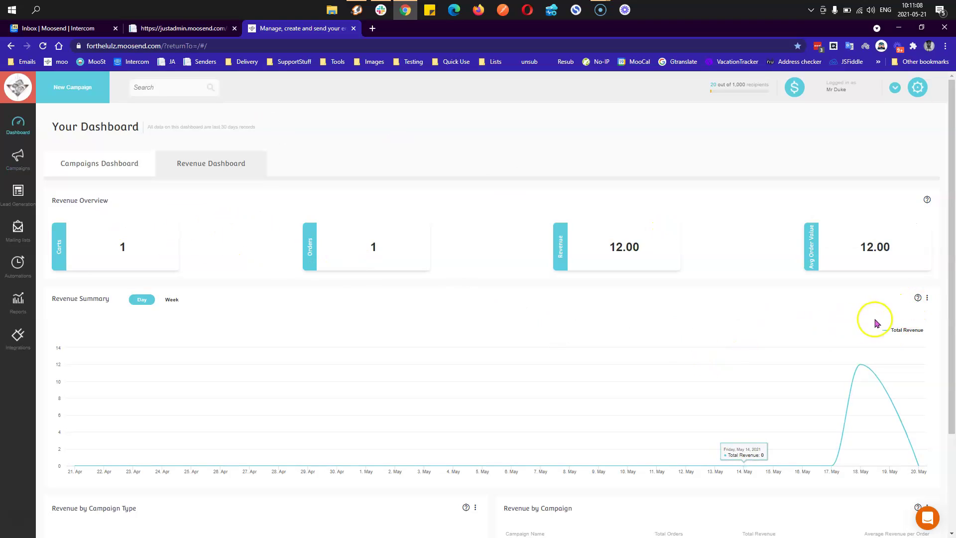
{"action": "left_click", "coordinate": [927, 299]}
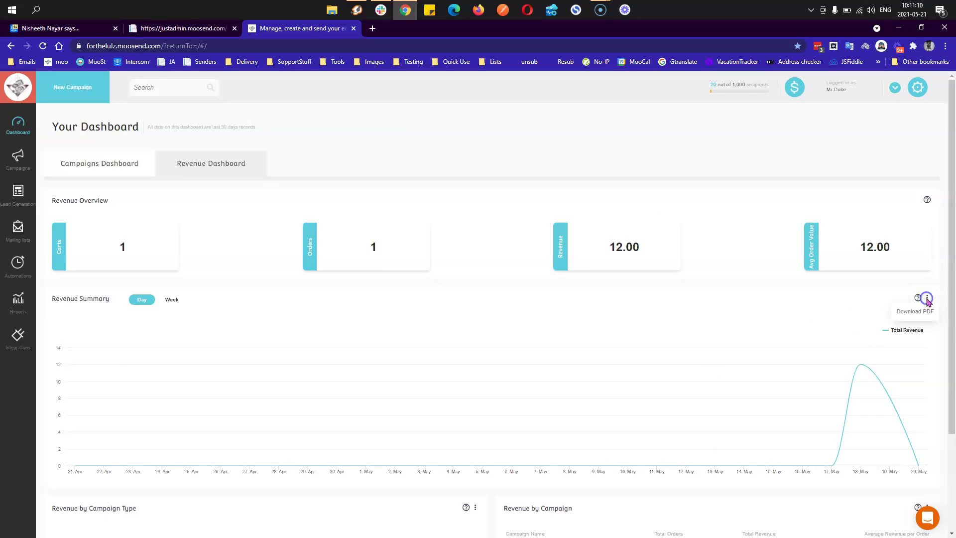
{"action": "left_click", "coordinate": [736, 248]}
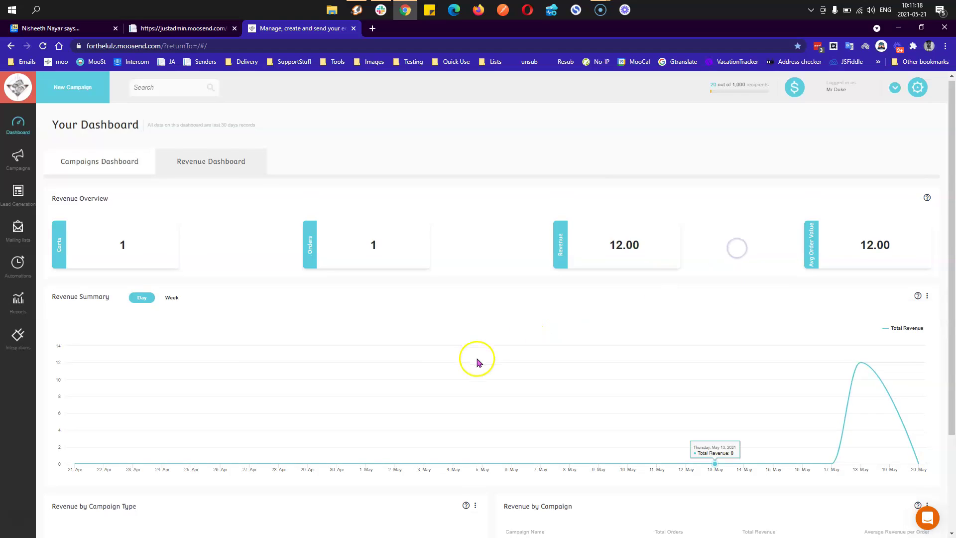
Scroll to the Revenue Summary chart and read Total Revenue for 17 May, 18 May (12) and 20 May.
{"action": "scroll", "coordinate": [477, 356], "scroll_direction": "down", "scroll_amount": 3}
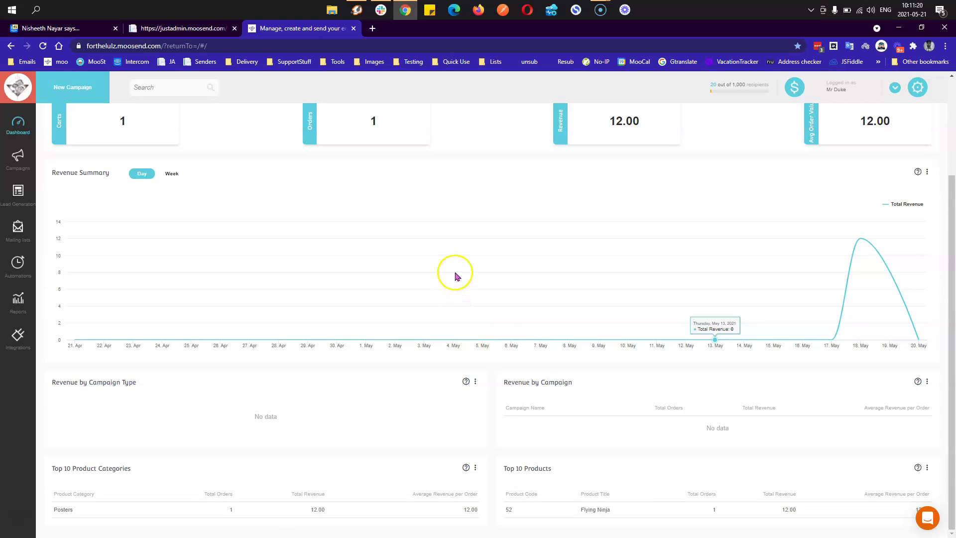
{"action": "triple_click", "coordinate": [63, 173]}
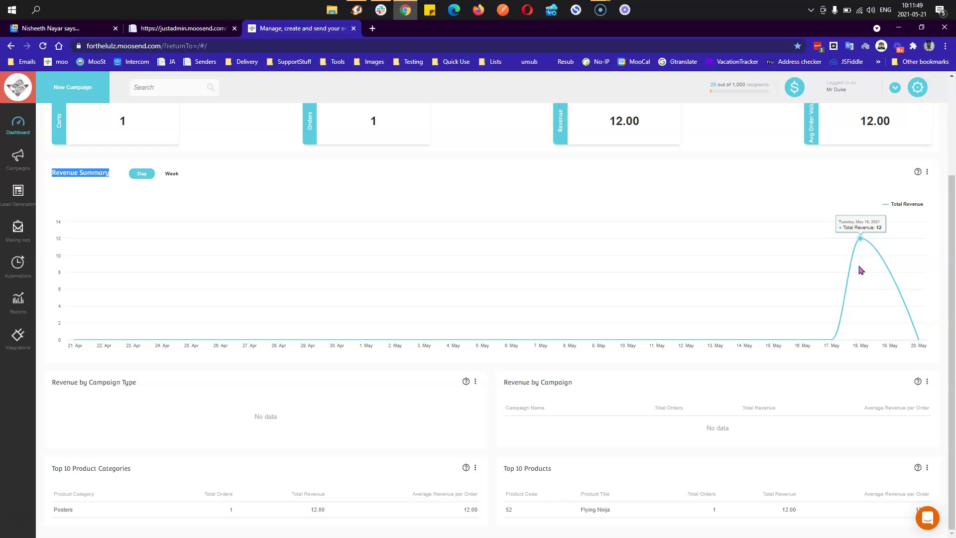
{"action": "left_click_drag", "start_coordinate": [846, 308], "coordinate": [833, 343]}
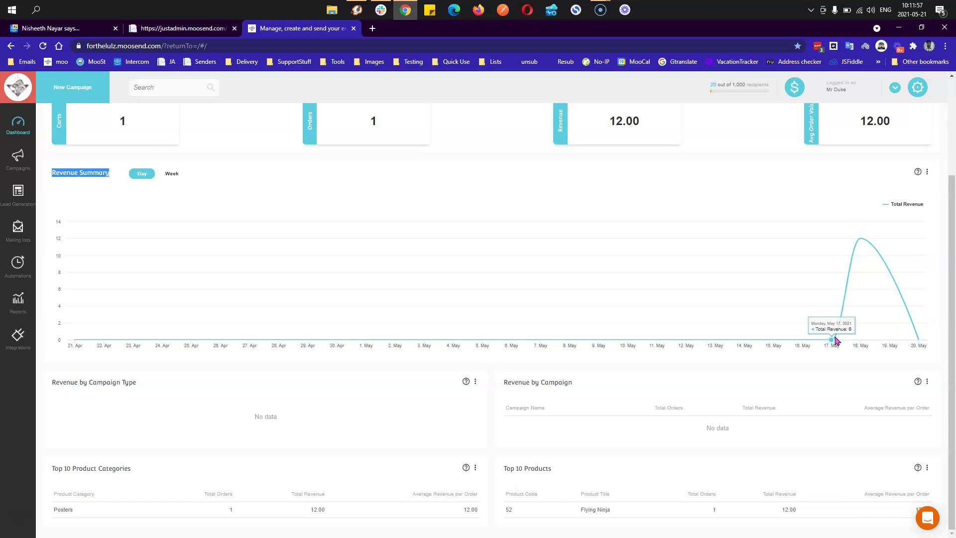
{"action": "left_click", "coordinate": [857, 299]}
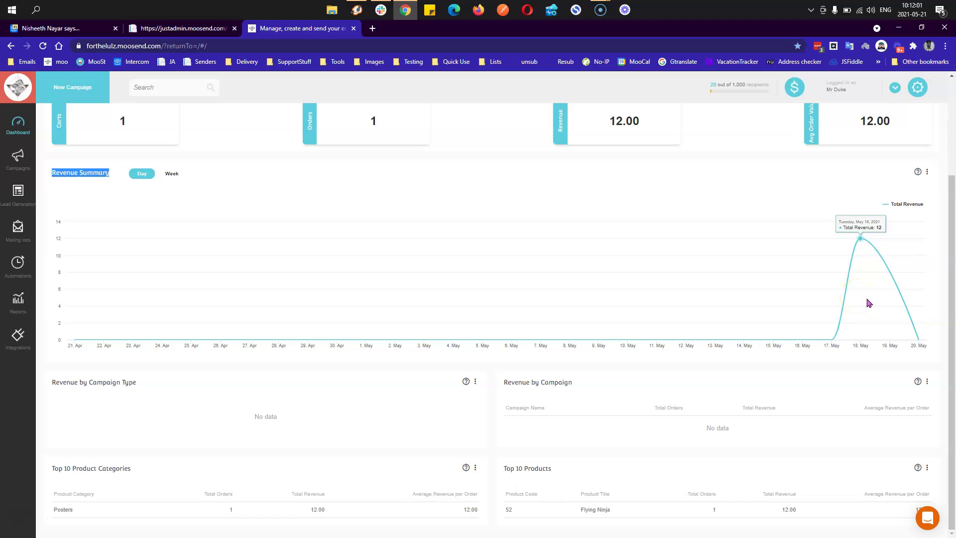
{"action": "left_click", "coordinate": [890, 315]}
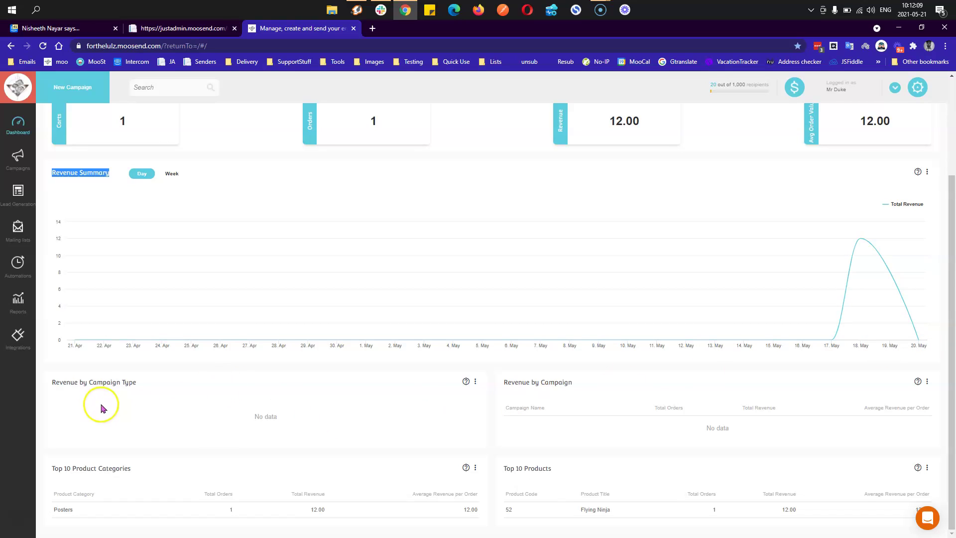
{"action": "triple_click", "coordinate": [98, 383]}
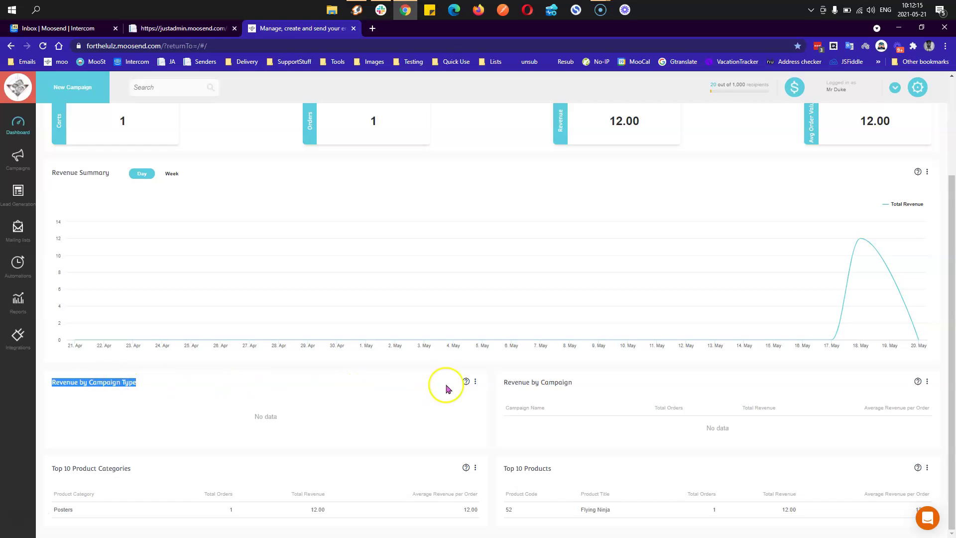
{"action": "mouse_move", "coordinate": [467, 382]}
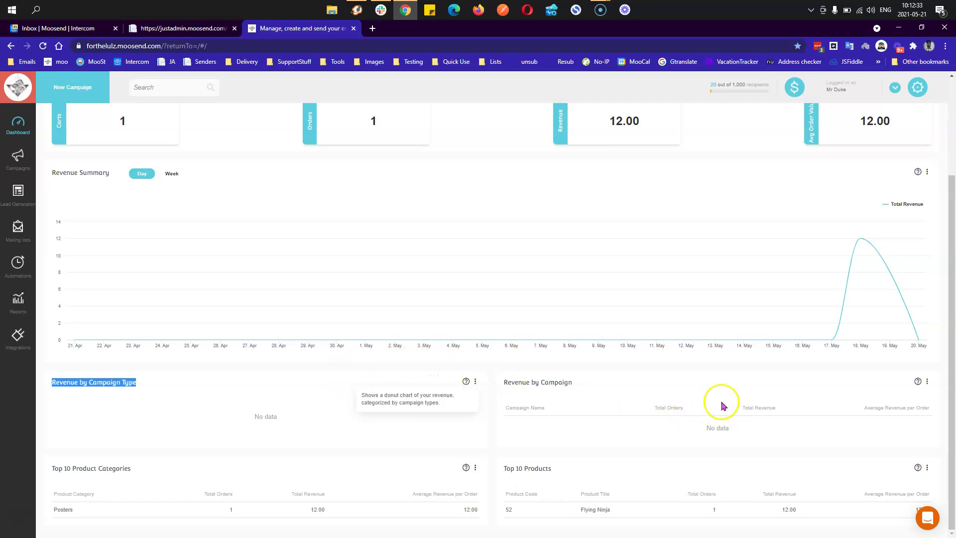
{"action": "left_click", "coordinate": [681, 386]}
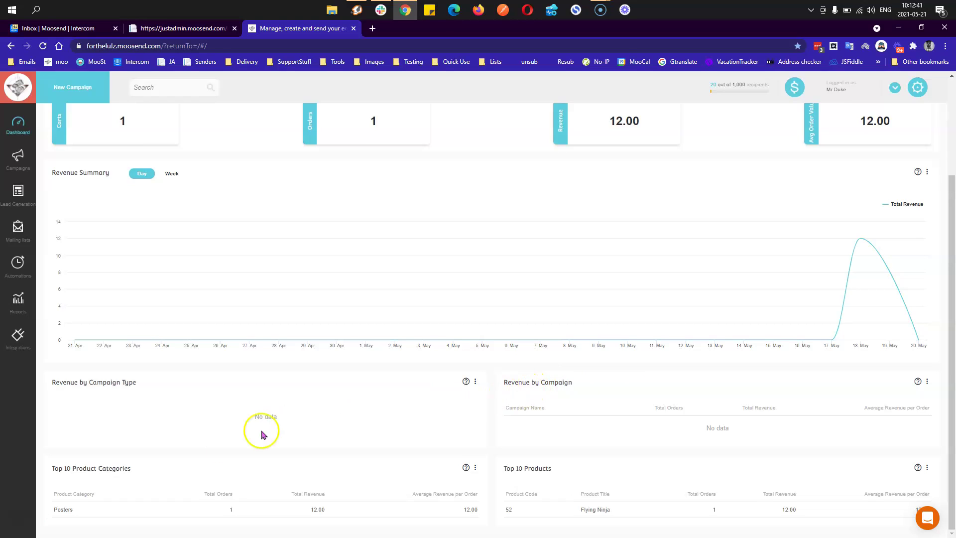
Highlight the Top 10 Product Categories, Top 10 Products and Flying Ninja titles, then scroll to the top.
{"action": "triple_click", "coordinate": [93, 470]}
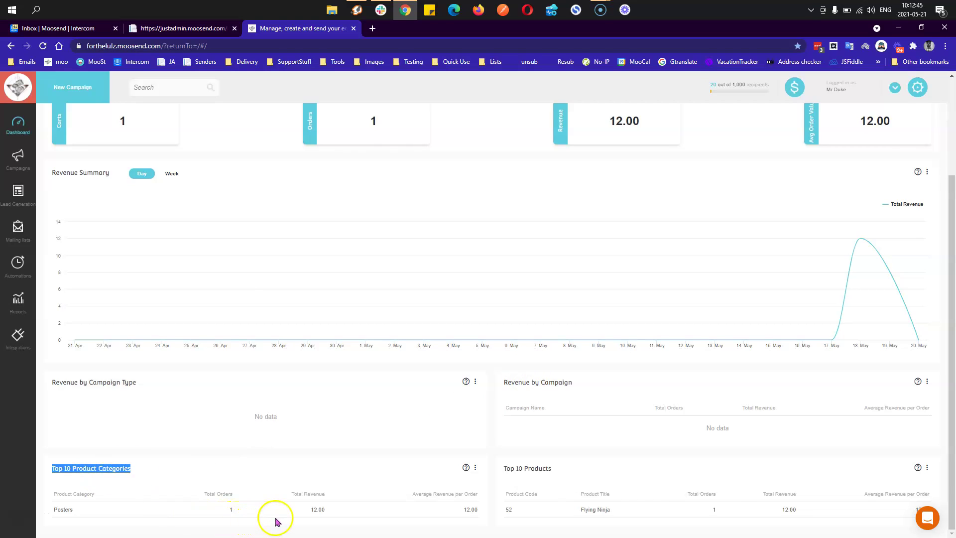
{"action": "triple_click", "coordinate": [522, 469]}
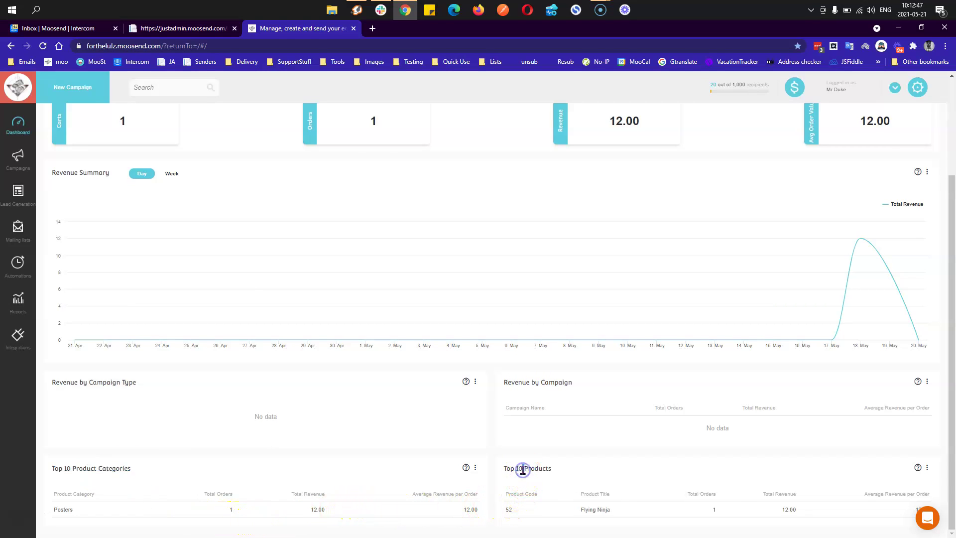
{"action": "double_click", "coordinate": [598, 509]}
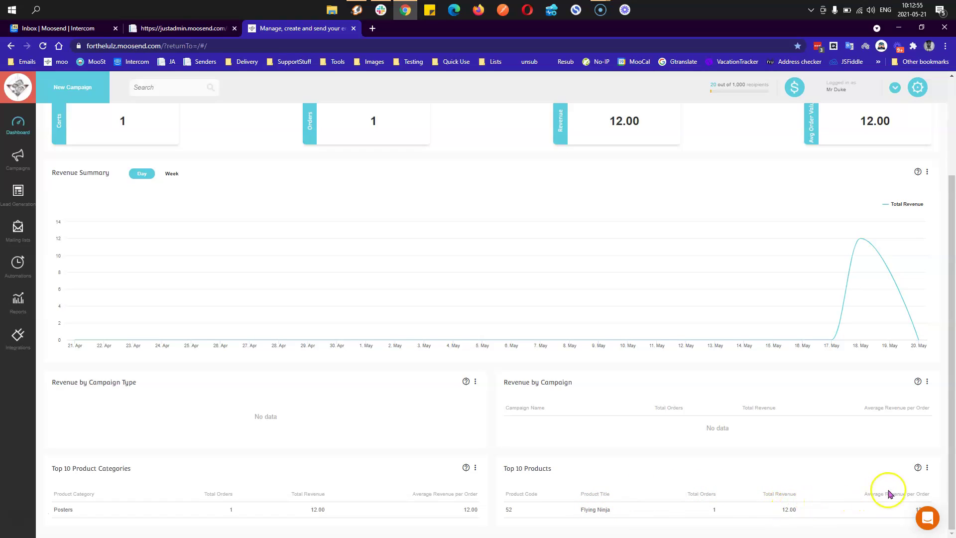
{"action": "scroll", "coordinate": [582, 424], "scroll_direction": "up", "scroll_amount": 3}
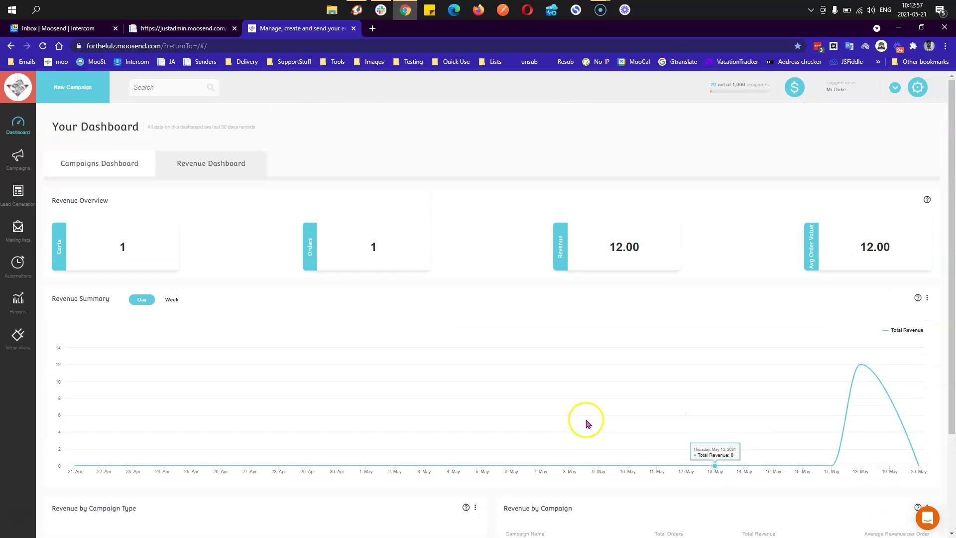
{"action": "left_click", "coordinate": [128, 168]}
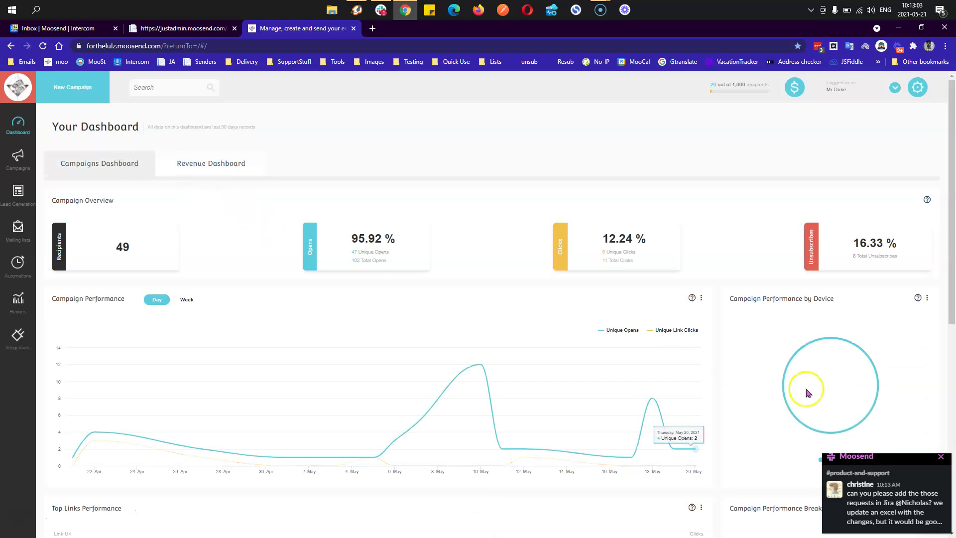
{"action": "left_click", "coordinate": [940, 459]}
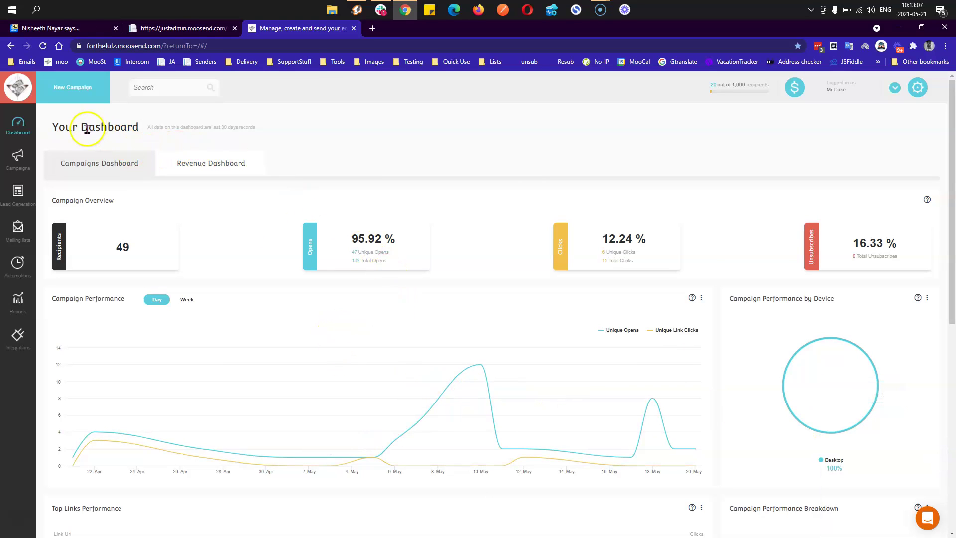
{"action": "left_click", "coordinate": [183, 166]}
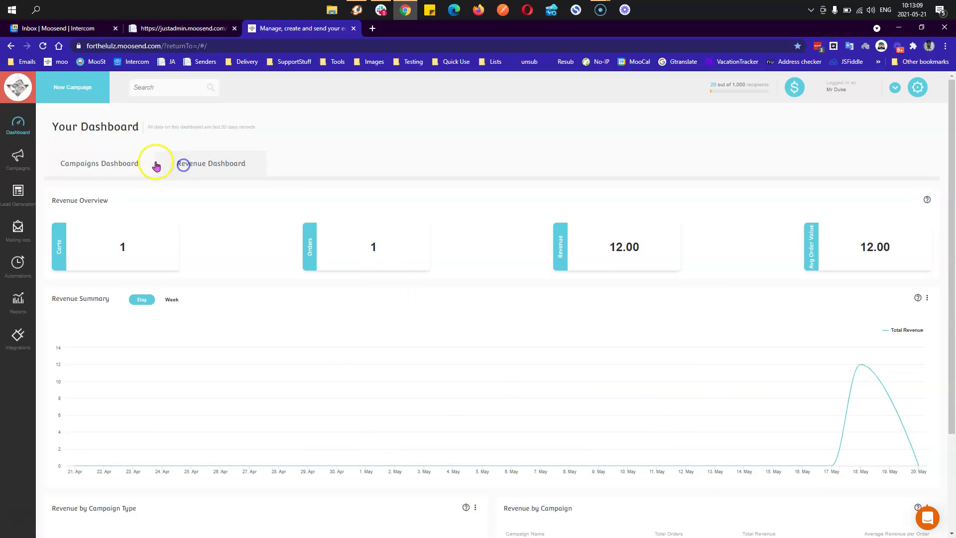
{"action": "left_click", "coordinate": [130, 164]}
{"action": "scroll", "coordinate": [330, 292], "scroll_direction": "down", "scroll_amount": 5}
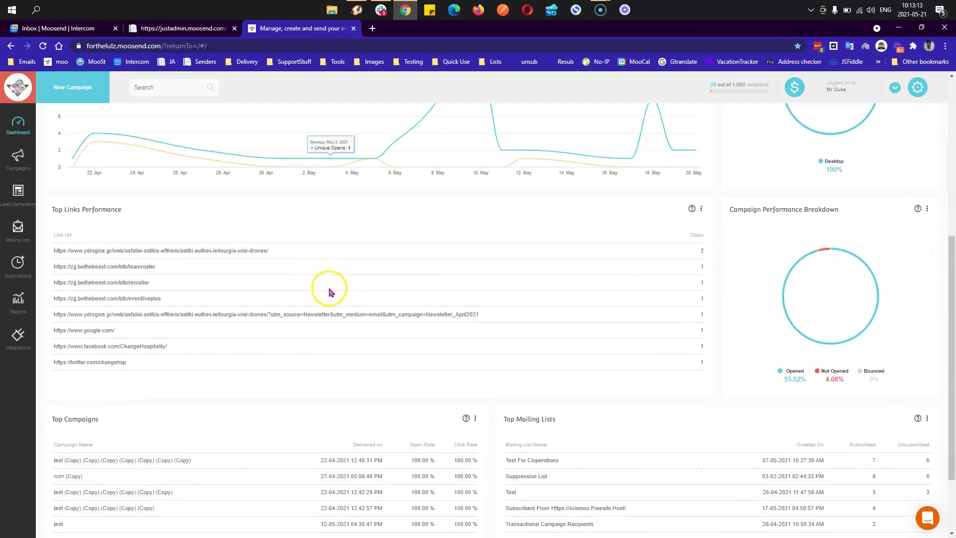
{"action": "scroll", "coordinate": [330, 292], "scroll_direction": "down", "scroll_amount": 2}
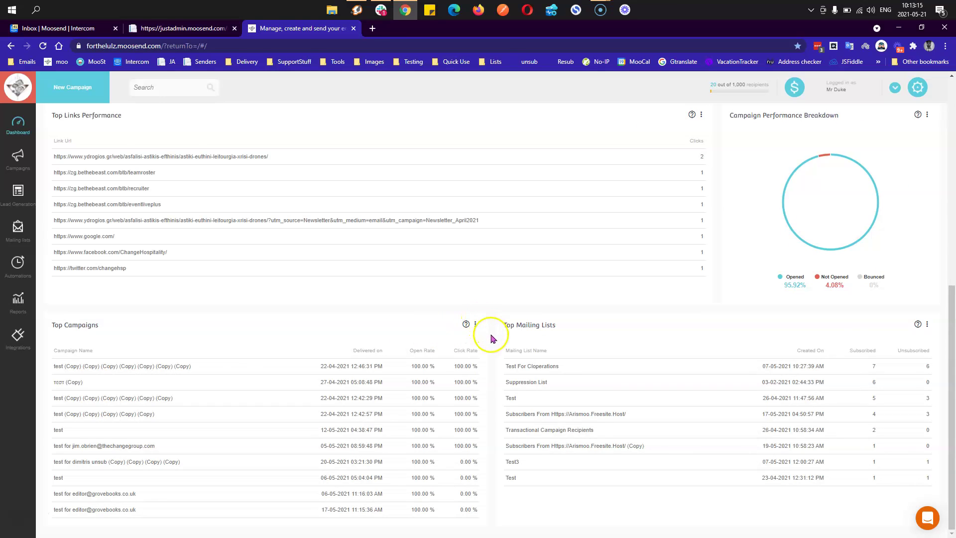
{"action": "scroll", "coordinate": [482, 332], "scroll_direction": "up", "scroll_amount": 8}
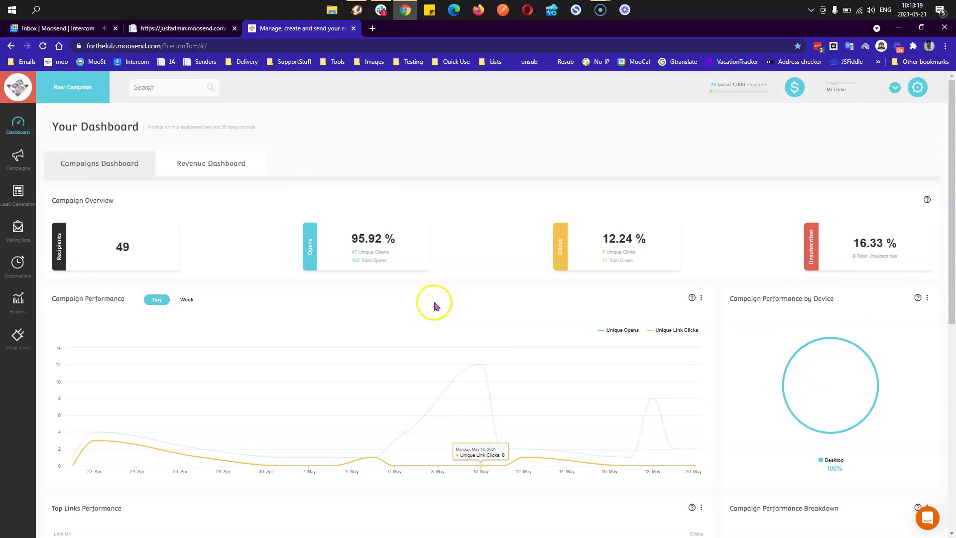
{"action": "left_click", "coordinate": [224, 165]}
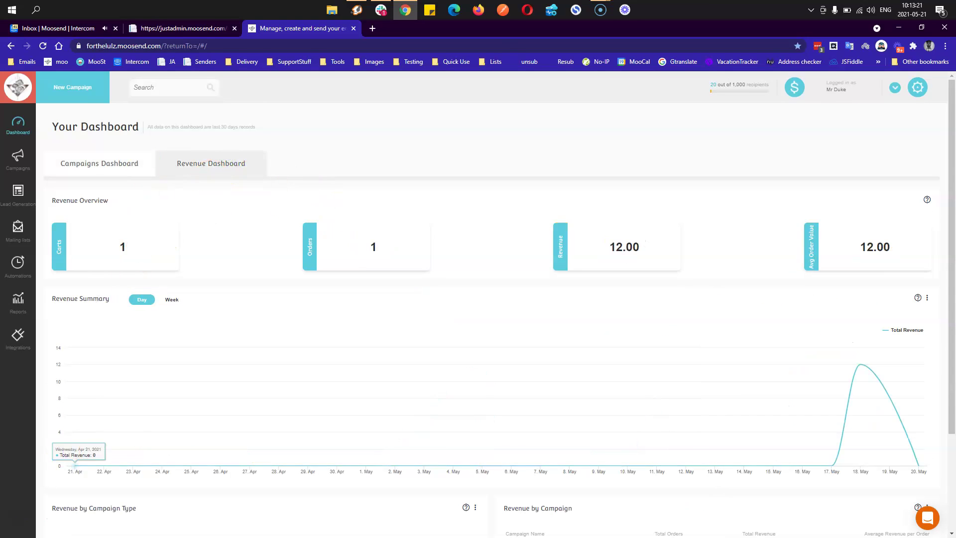